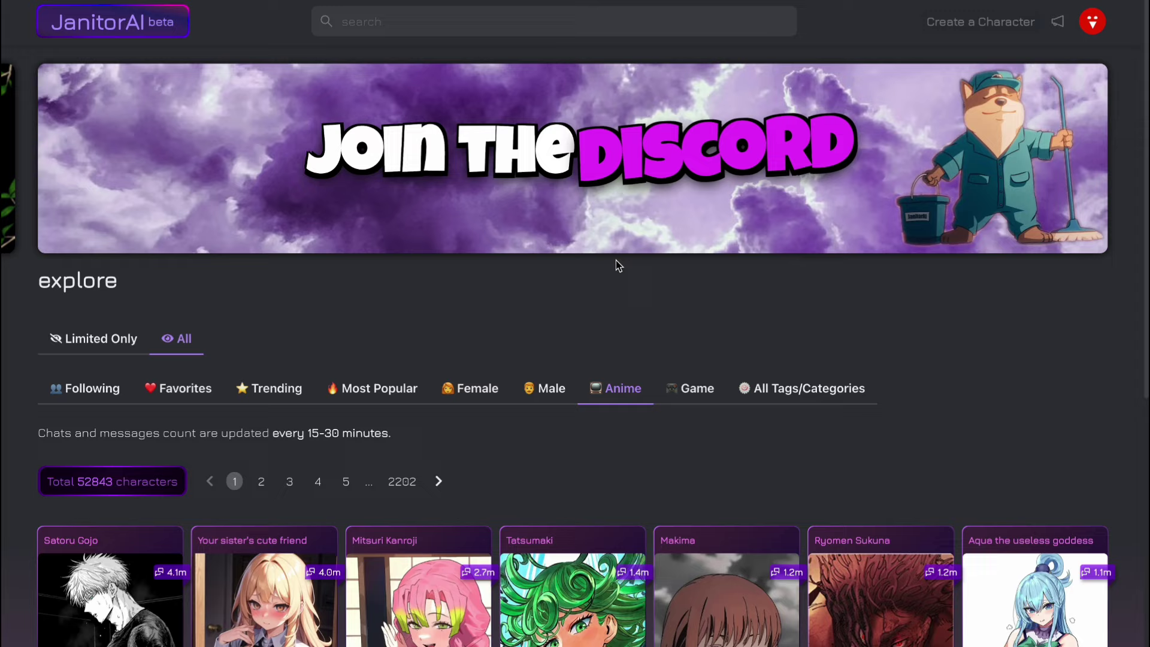
pyautogui.scroll(-3, 570, 340)
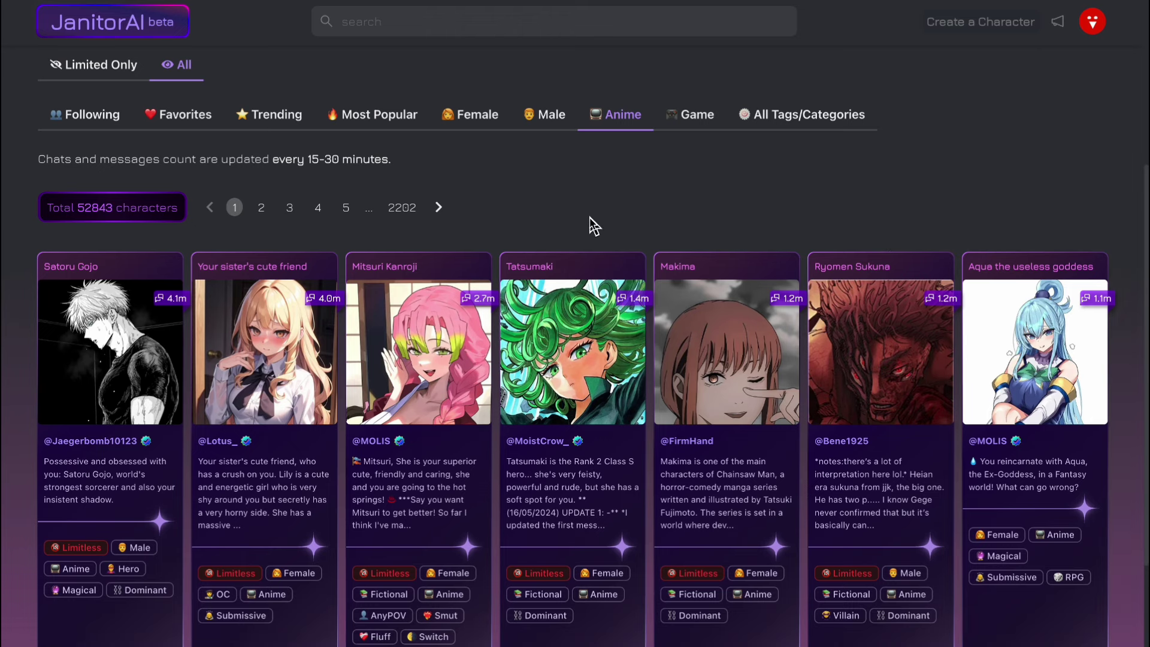
pyautogui.scroll(3, 584, 243)
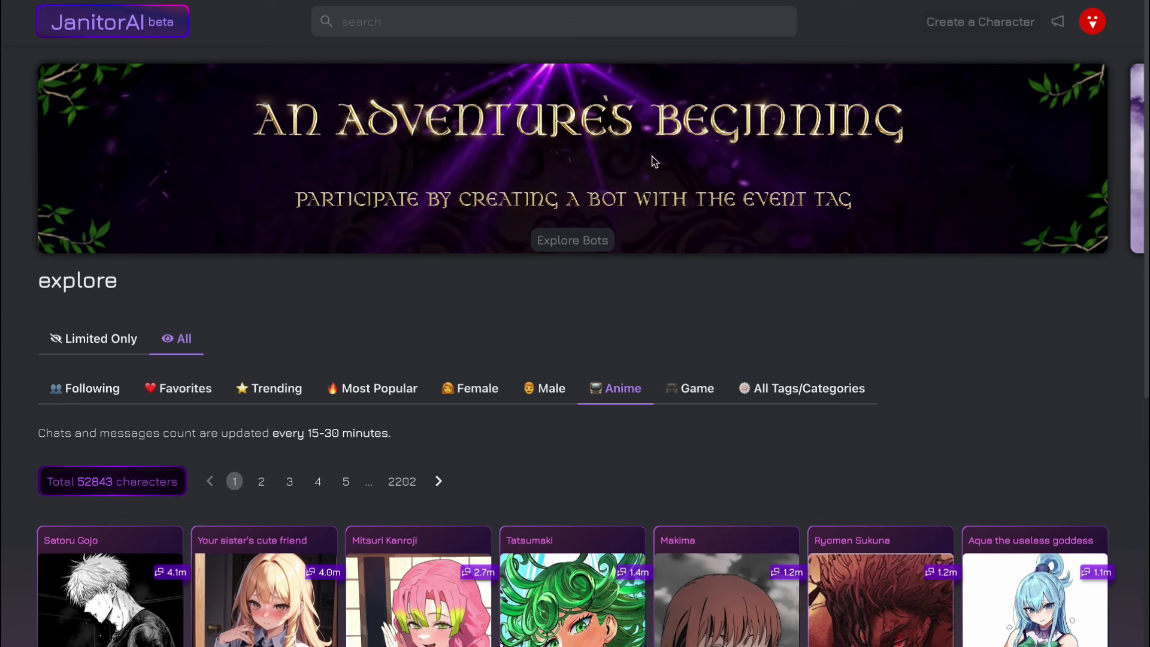
# Slide the banner carousel toward the An Adventure's Beginning event announcement.
pyautogui.moveTo(649, 159); pyautogui.dragTo(354, 188)
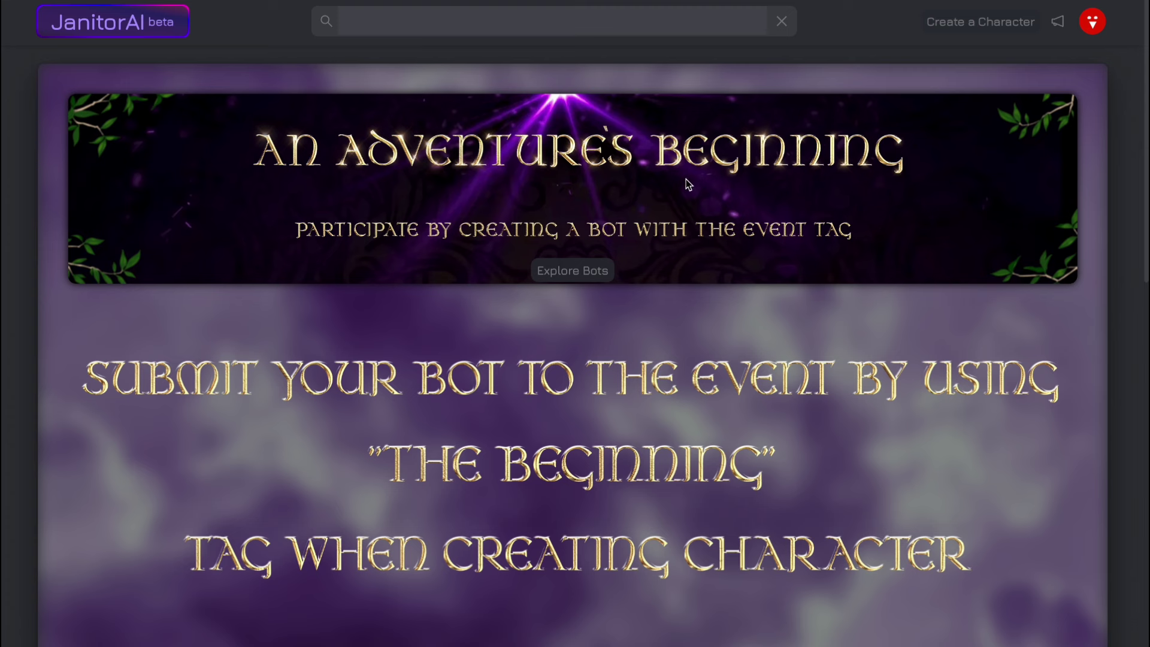
pyautogui.scroll(-1, 575, 436)
pyautogui.scroll(-1, 576, 436)
pyautogui.scroll(-1, 575, 436)
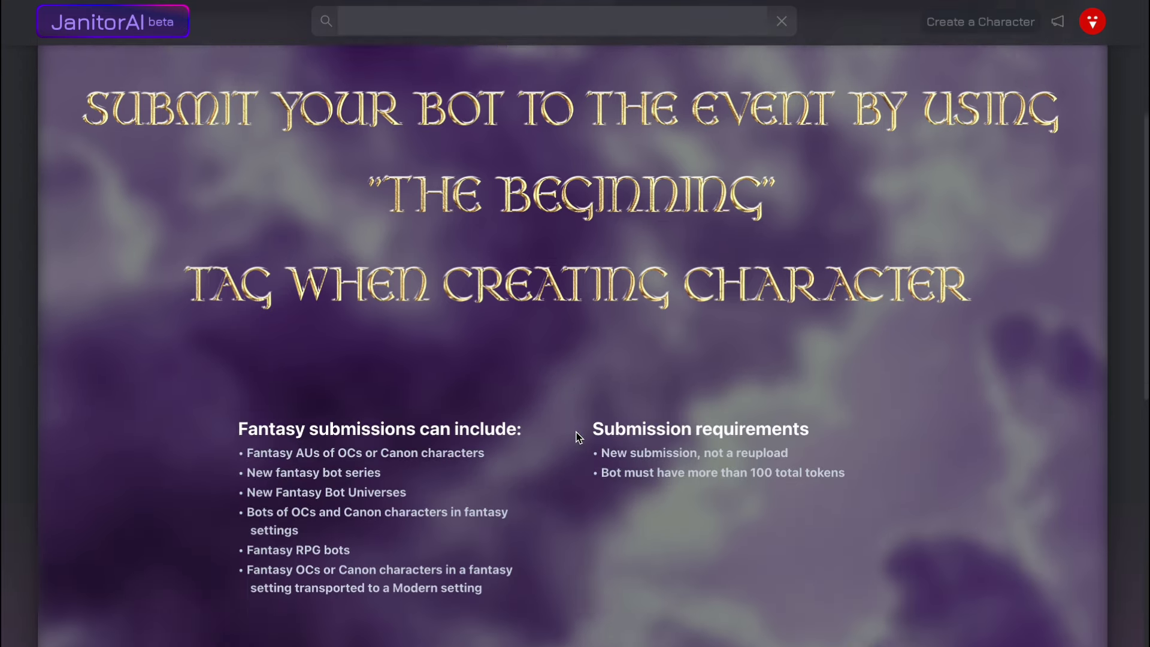
pyautogui.scroll(-3, 575, 437)
pyautogui.scroll(-1, 576, 437)
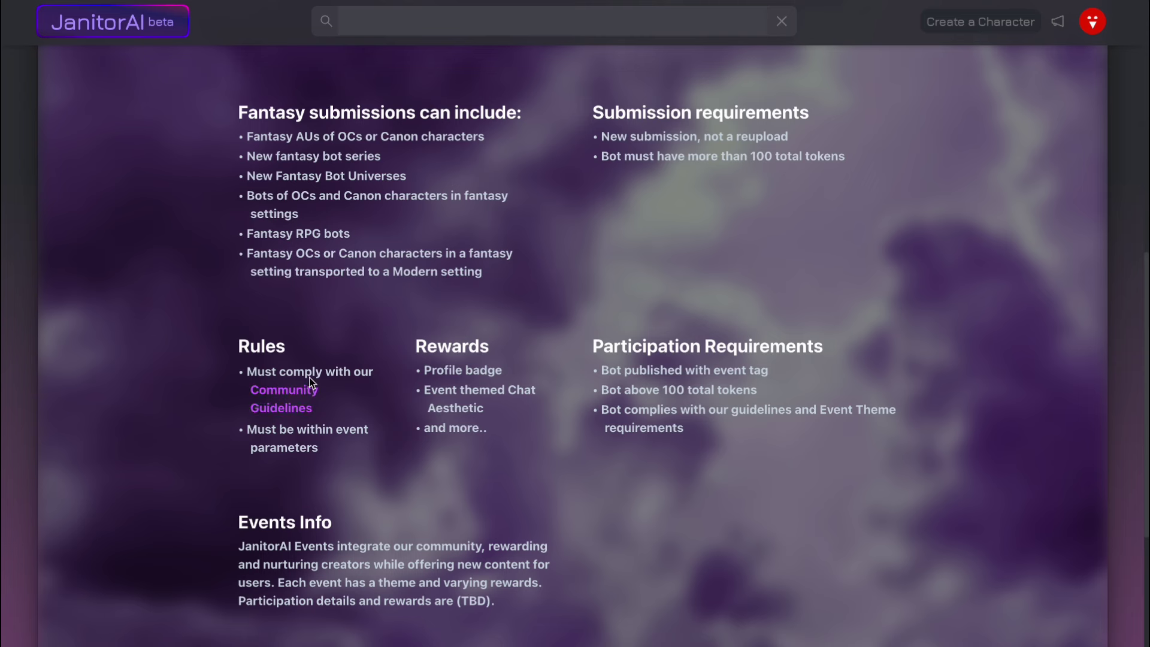
# Open the Community Guidelines referenced in the event rules.
pyautogui.click(307, 415)
pyautogui.scroll(-1, 589, 498)
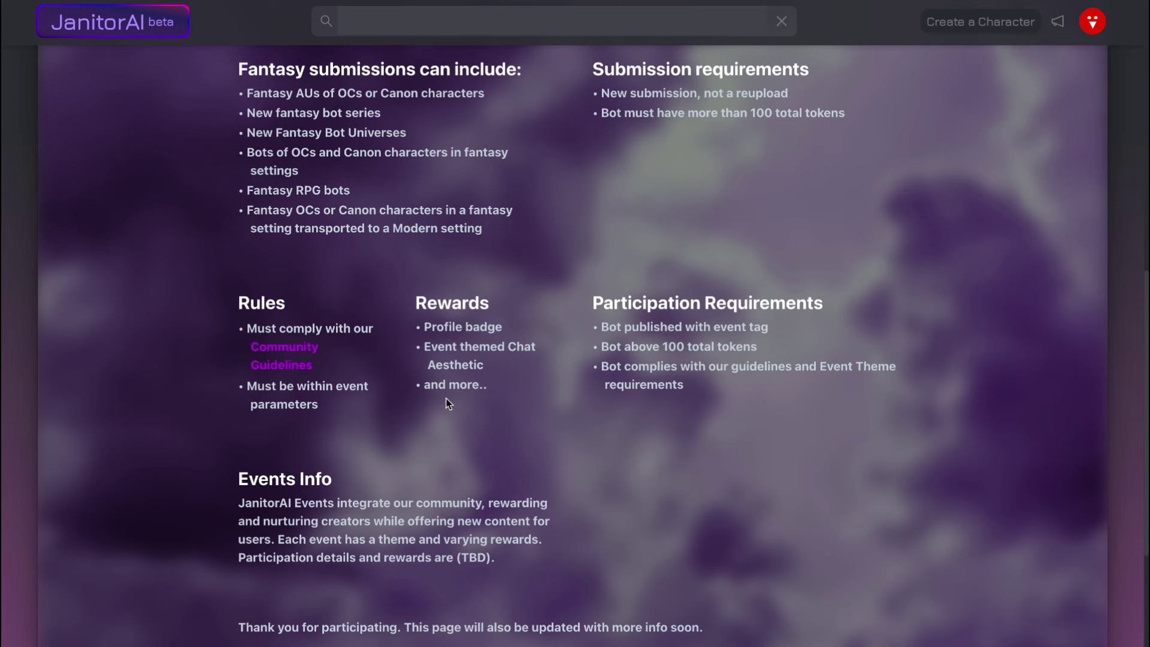
pyautogui.scroll(-1, 553, 459)
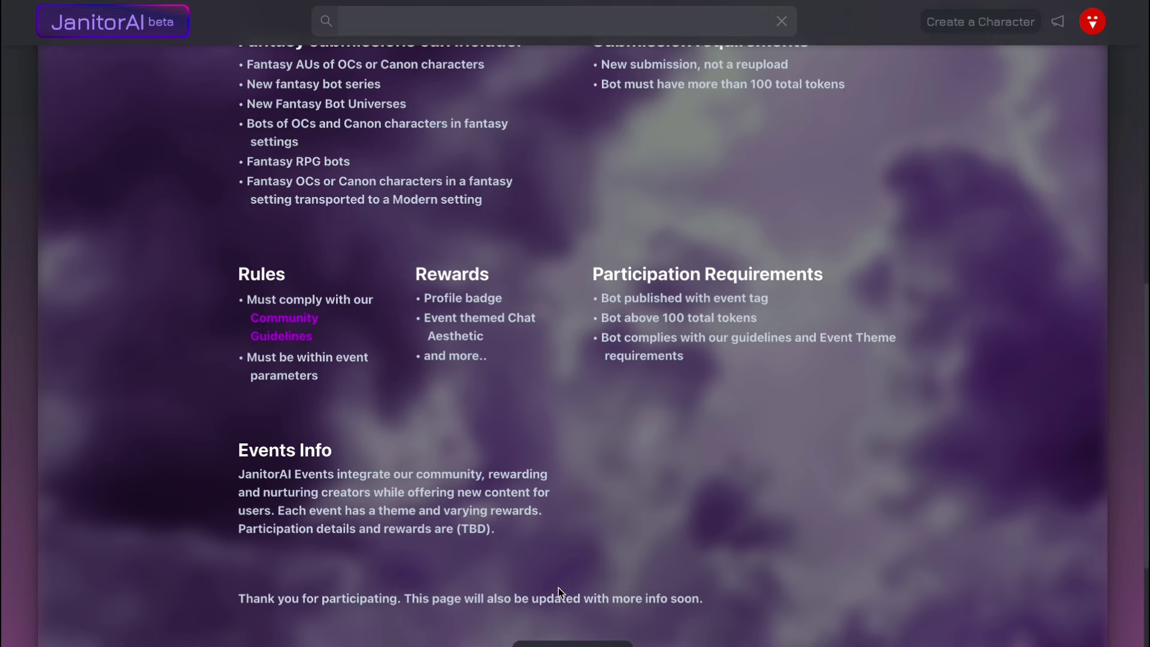
pyautogui.scroll(-1, 560, 571)
# Check the rewards note in the announcements feed, close it, and check the event countdown.
pyautogui.click(1058, 22)
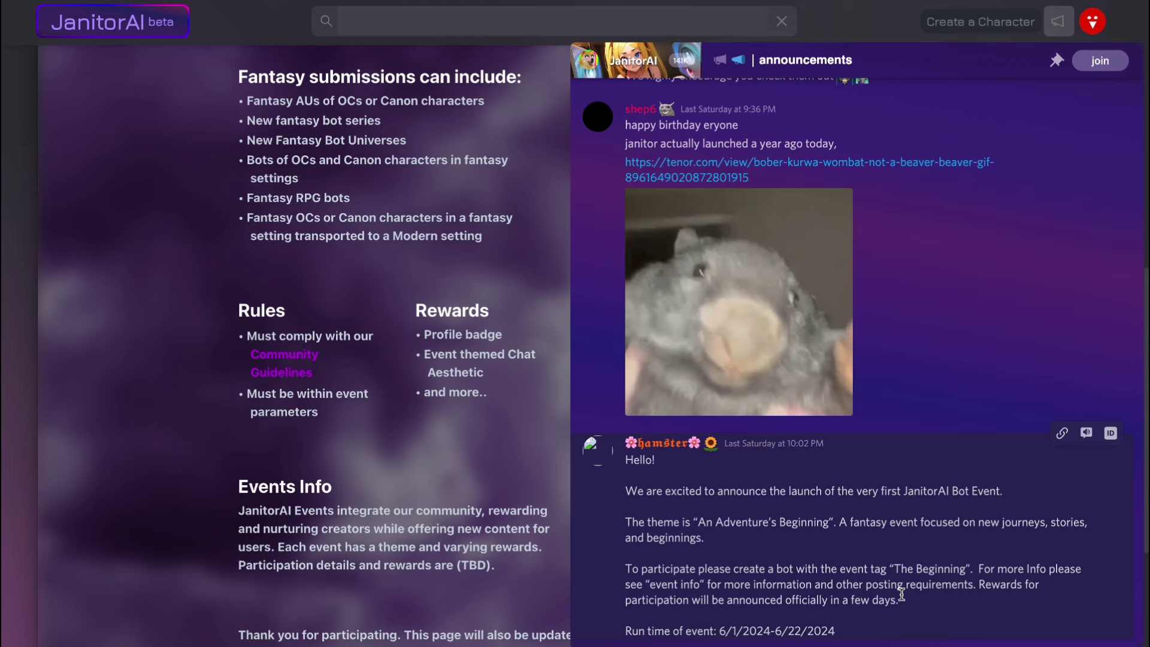
pyautogui.moveTo(907, 599); pyautogui.dragTo(977, 585)
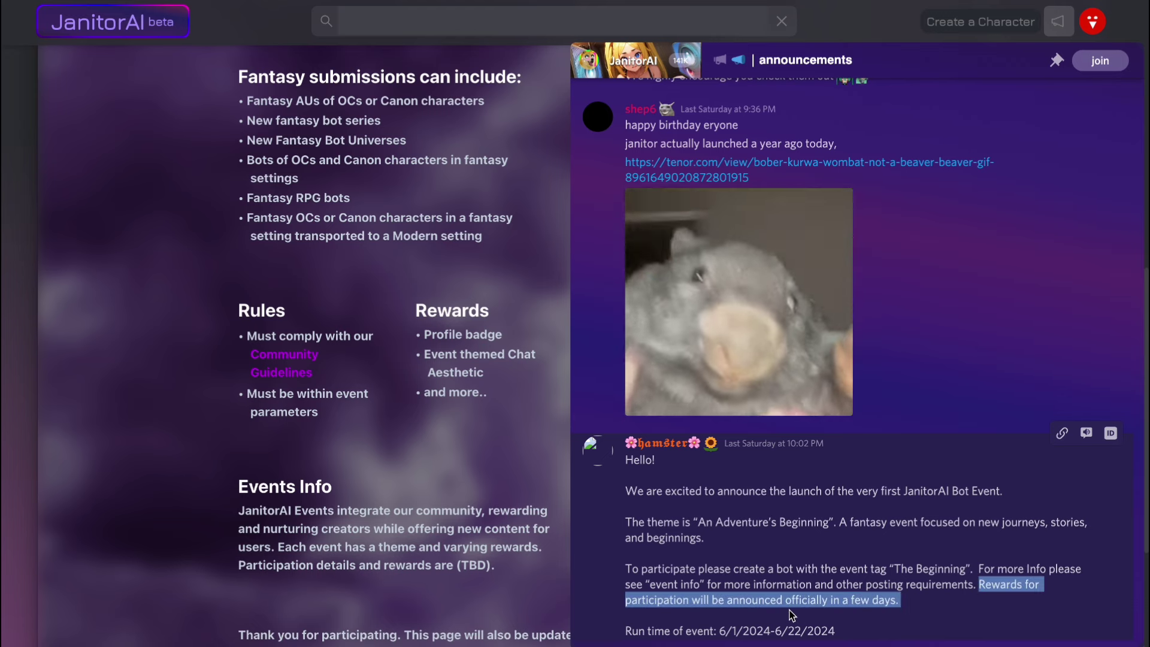
pyautogui.click(1057, 22)
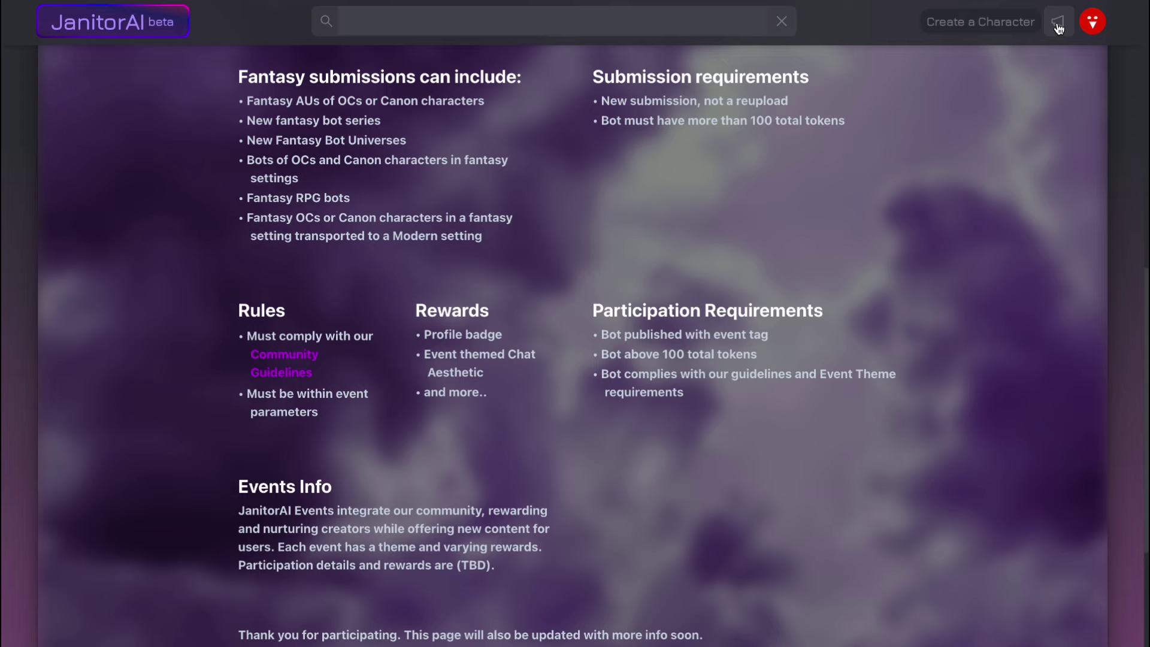
pyautogui.scroll(-2, 753, 425)
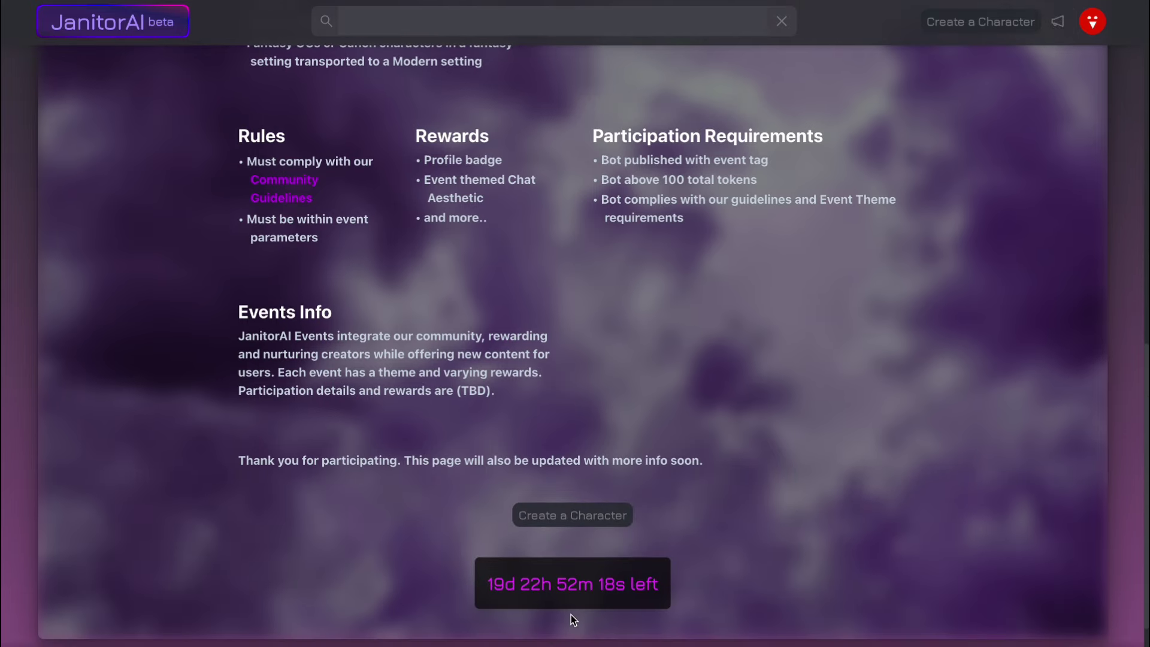
pyautogui.moveTo(488, 584); pyautogui.dragTo(608, 586)
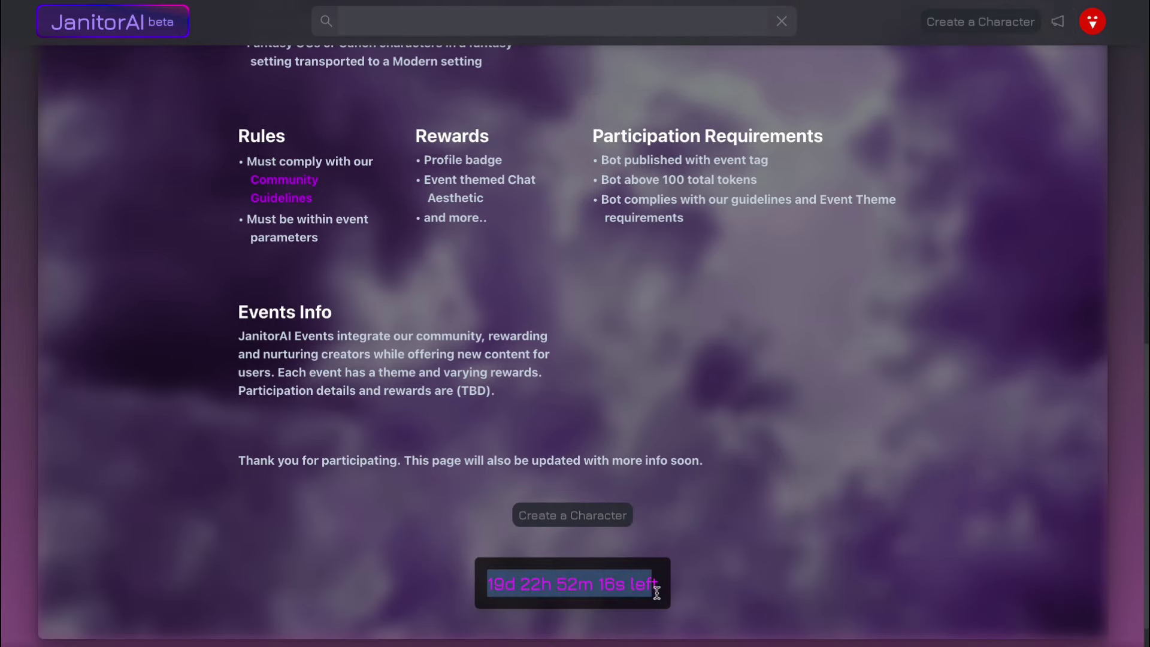
pyautogui.click(608, 612)
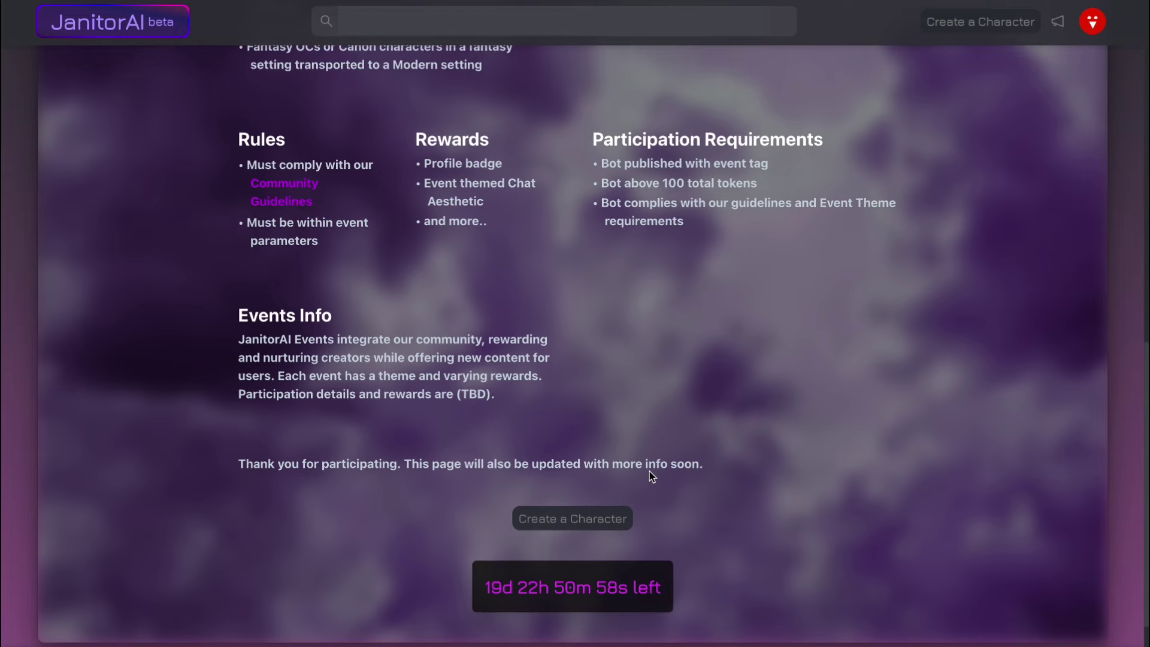
pyautogui.scroll(3, 649, 476)
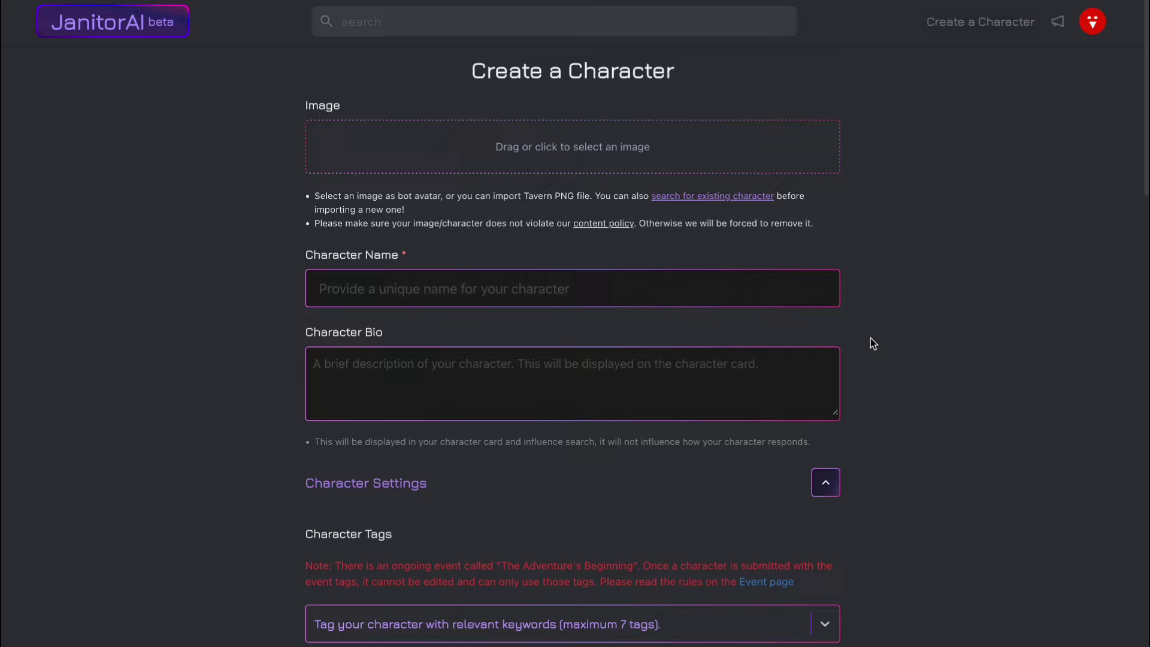
pyautogui.scroll(-2, 871, 342)
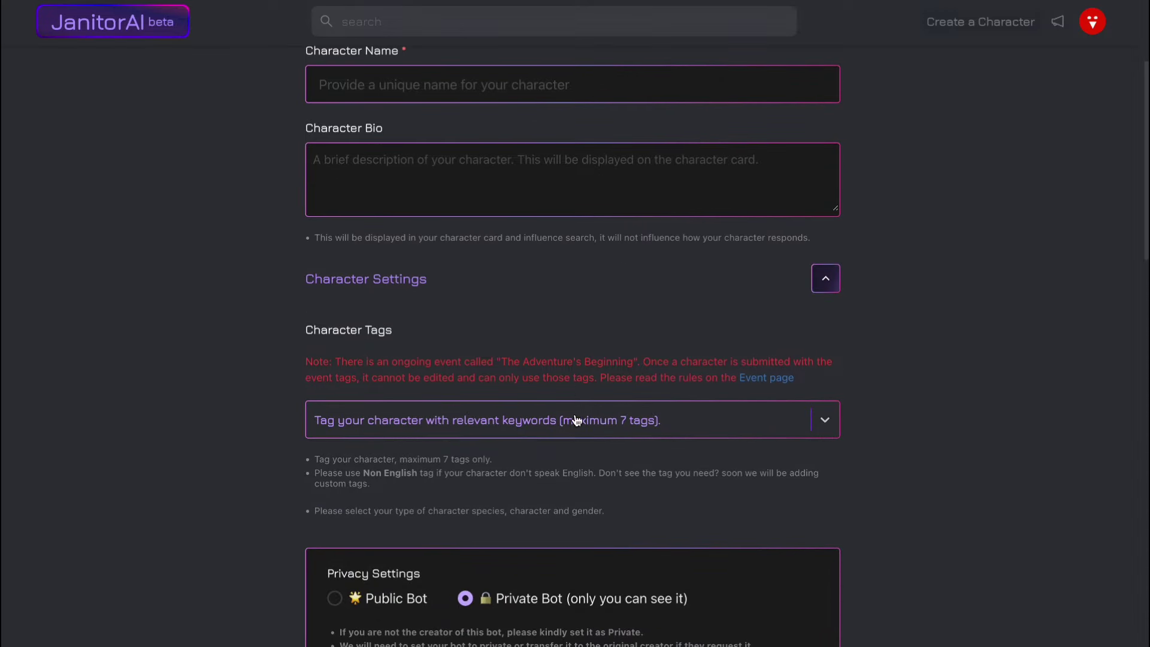
# Choose 'The Beginning' event tag from the Character Tags dropdown.
pyautogui.click(503, 420)
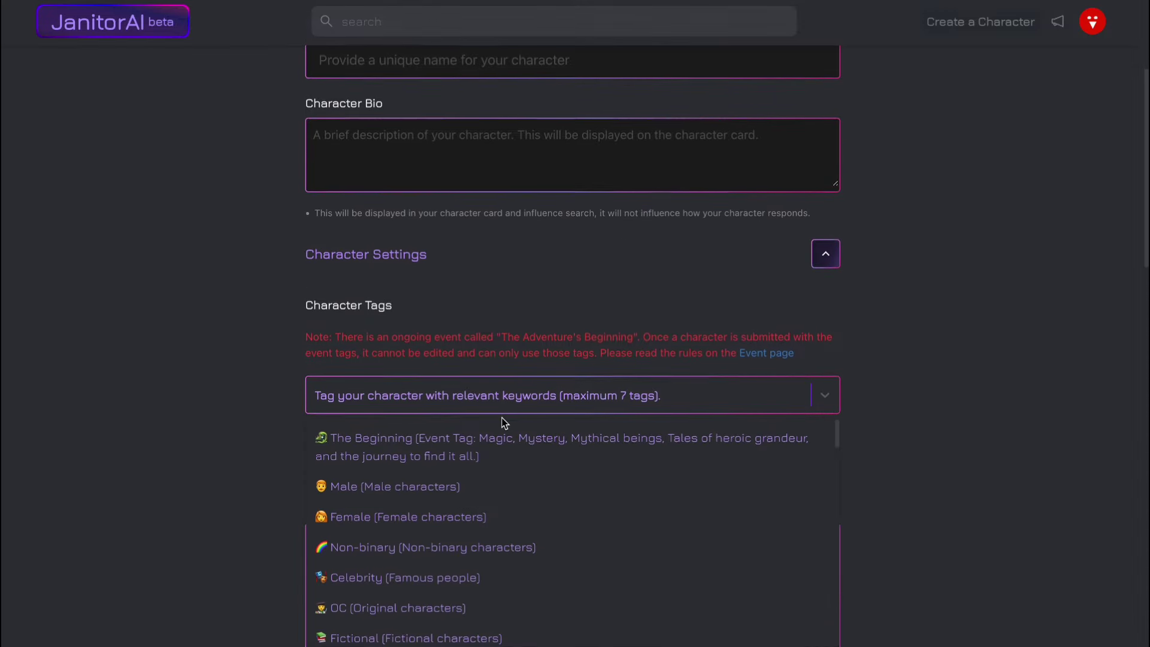
pyautogui.click(478, 448)
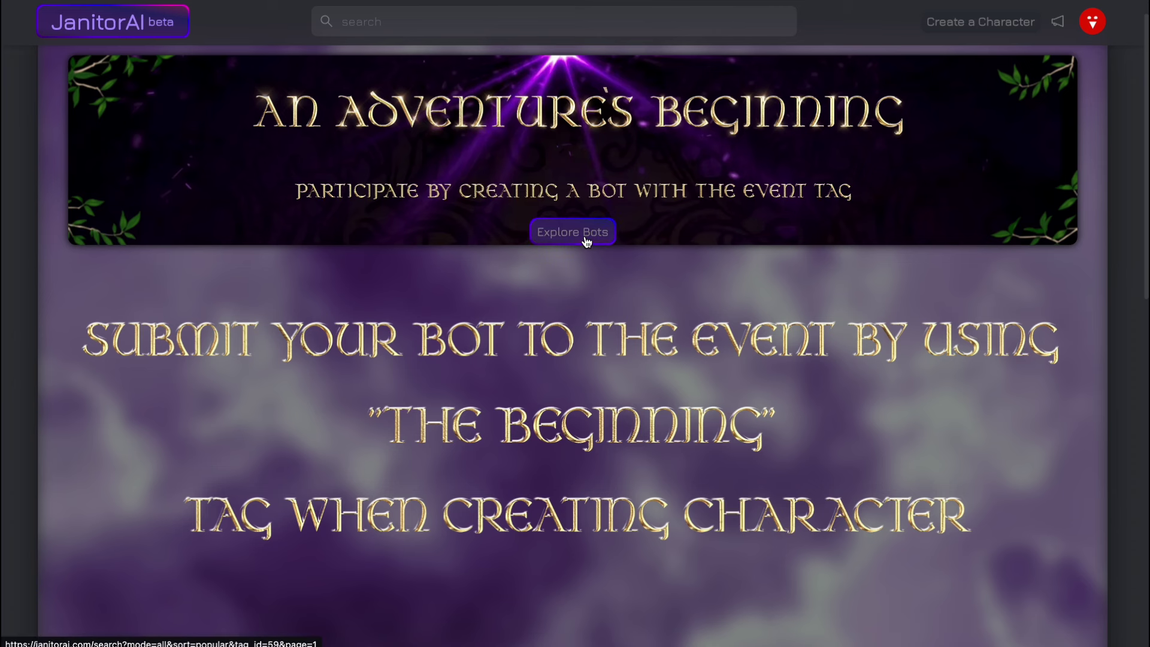
# View the search results for bots tagged The Beginning, then go back to explore.
pyautogui.click(585, 241)
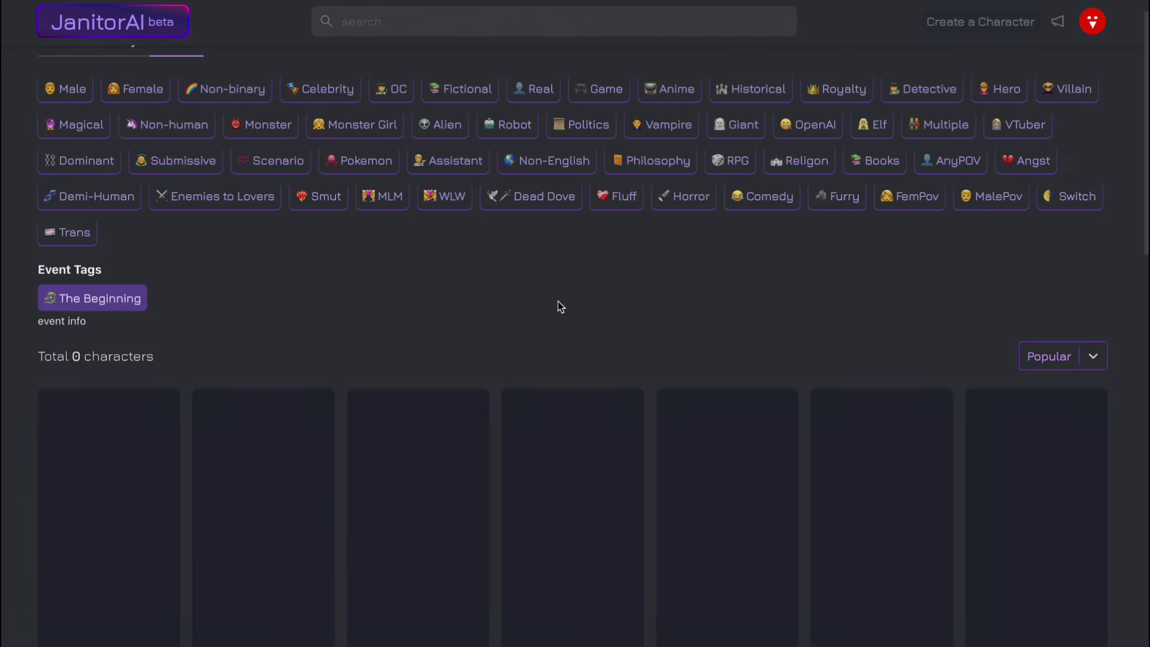
pyautogui.scroll(-2, 616, 296)
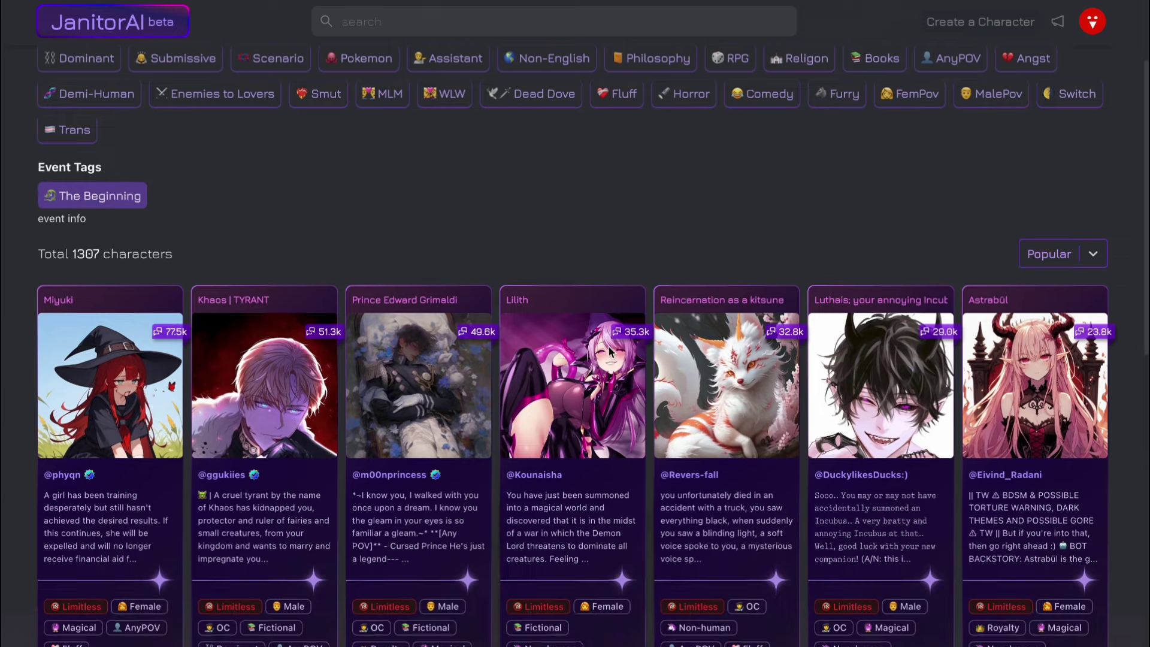
pyautogui.scroll(-3, 609, 347)
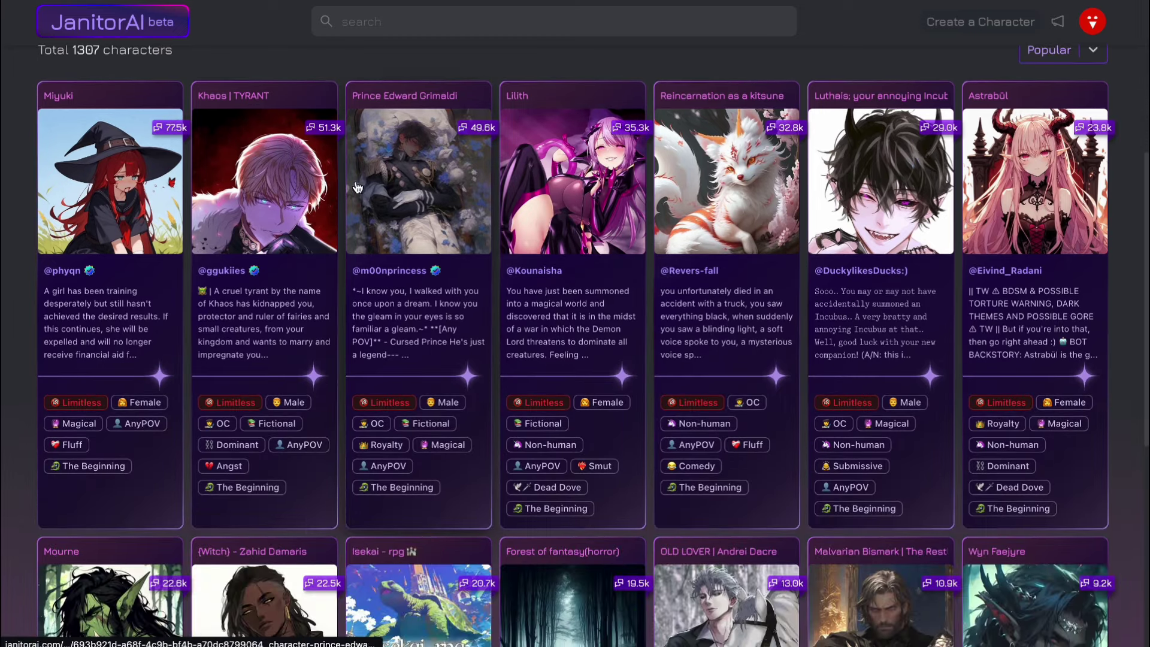
pyautogui.scroll(-1, 1000, 258)
pyautogui.scroll(-3, 1000, 259)
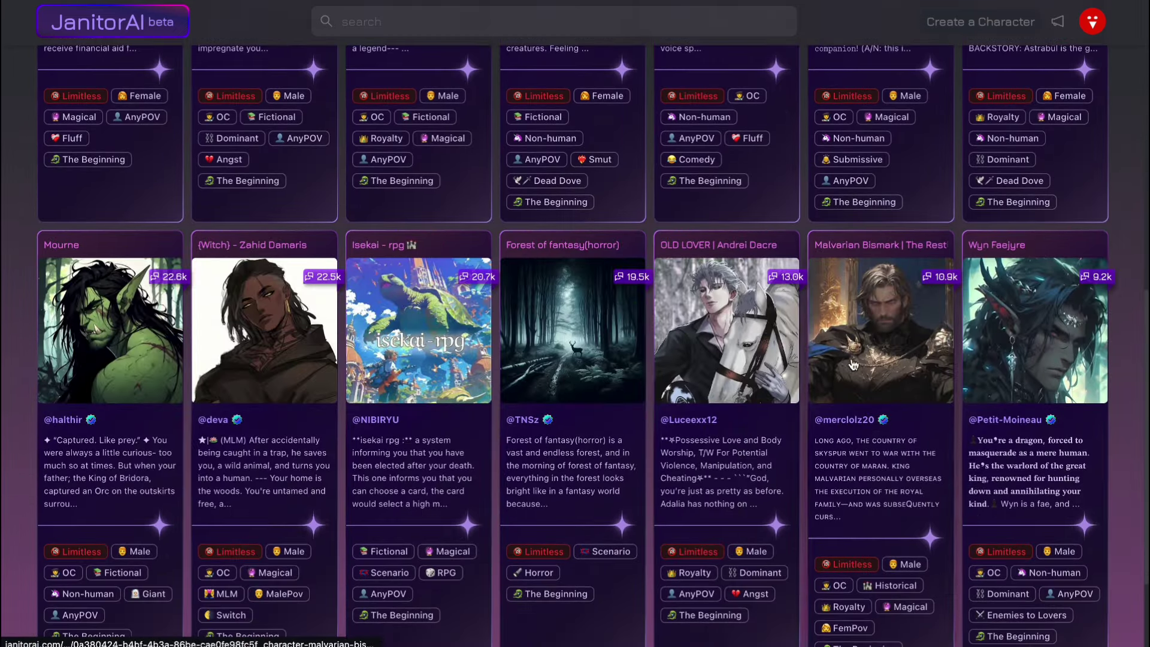
pyautogui.scroll(1, 158, 303)
pyautogui.scroll(5, 164, 324)
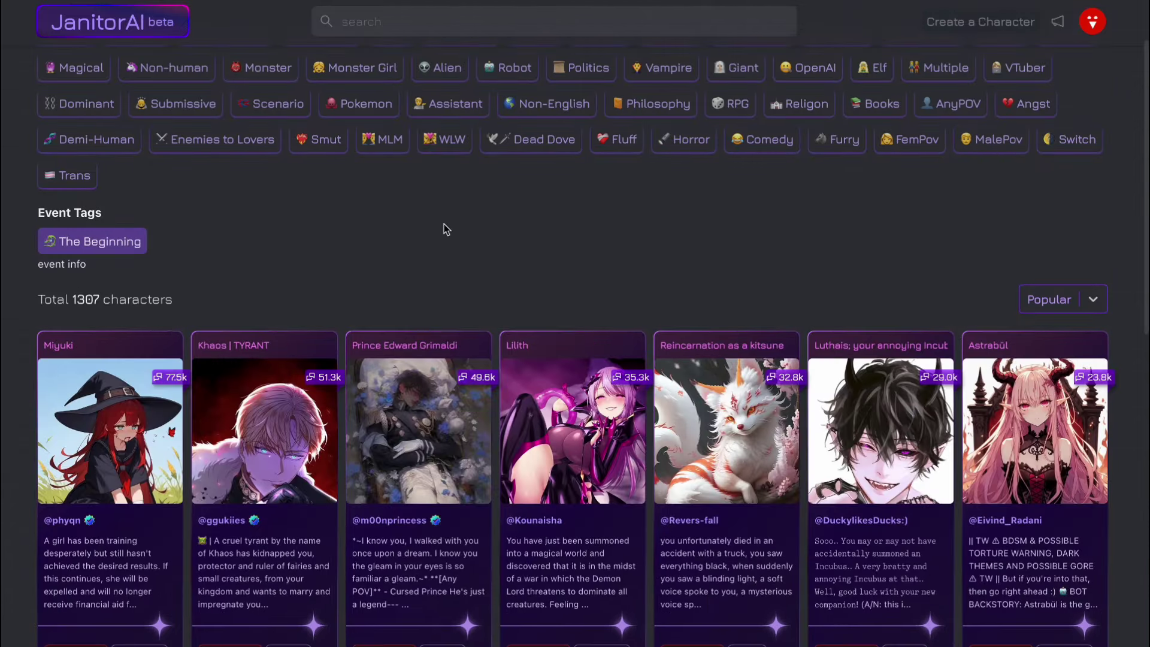
pyautogui.scroll(1, 444, 229)
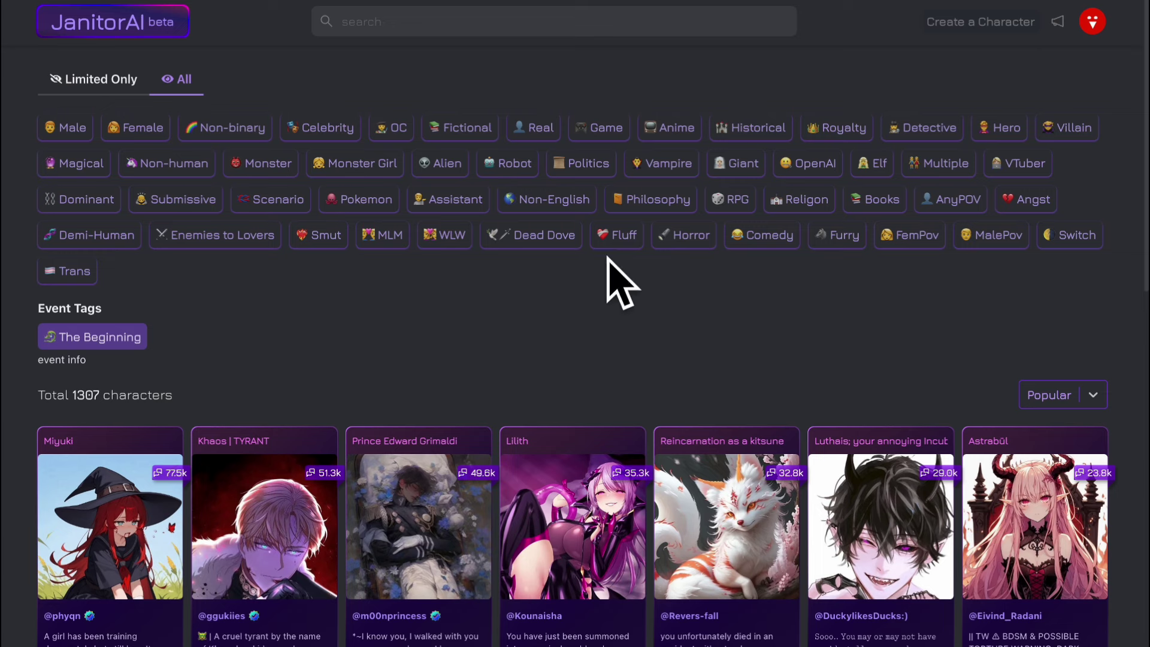
pyautogui.hotkey('alt', 'Left')
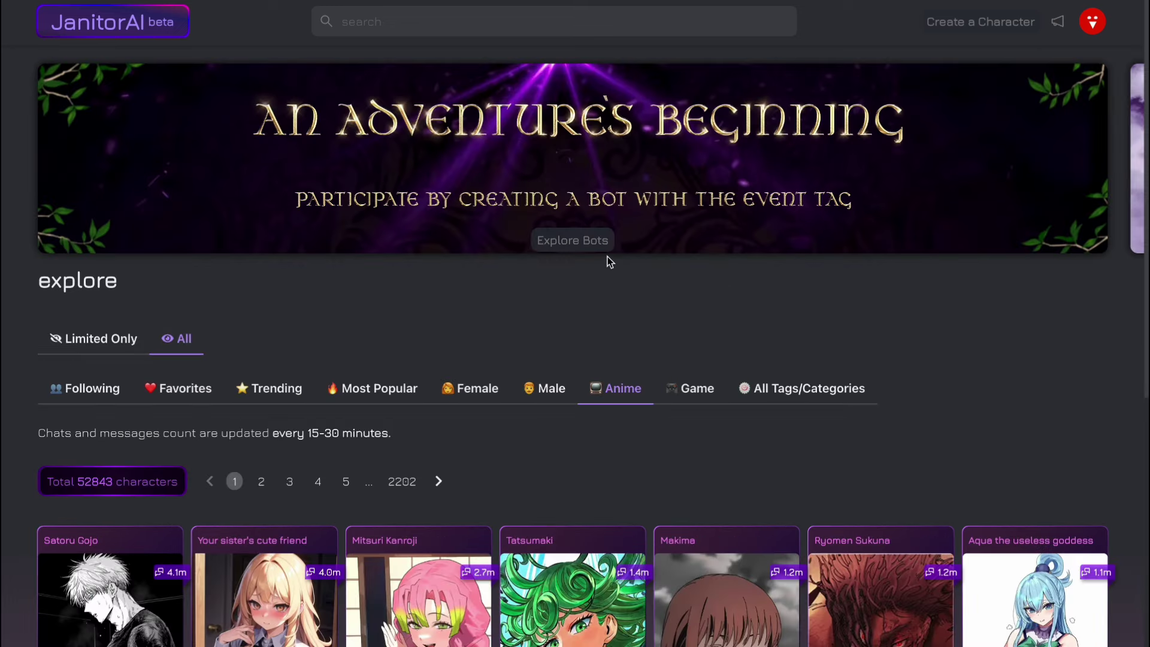